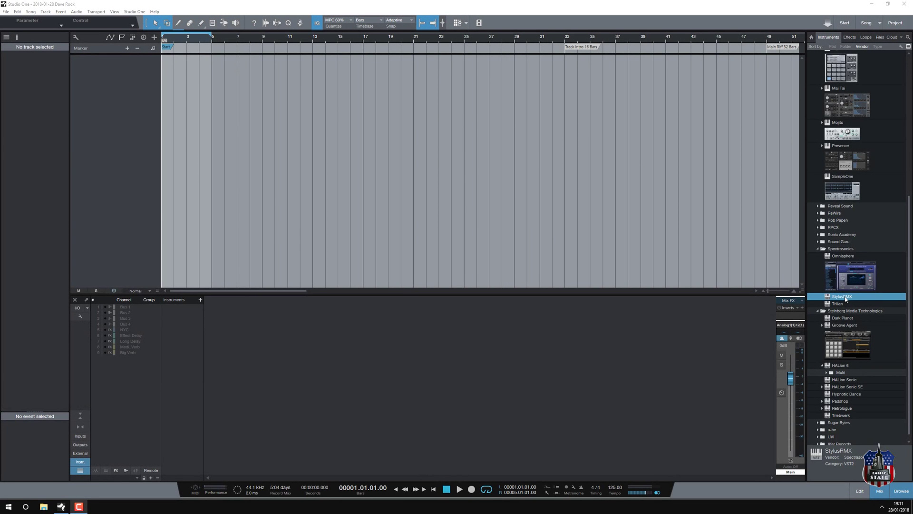
Step: Drag StylusRMX onto a new instrument track, opening Stylus RMX with the Sound Check patch
drag(846, 299, 107, 62)
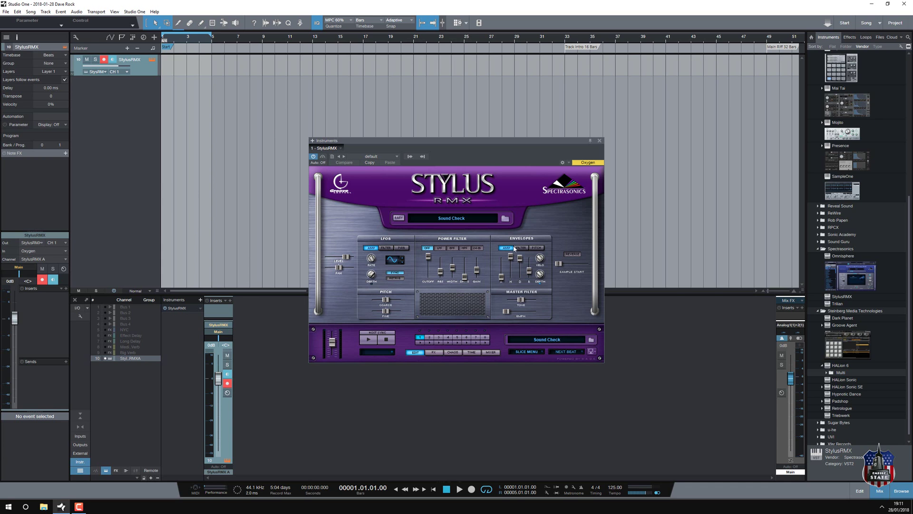
Step: Load the 128-Mardy Mark Kick groove from Groove Elements Kicks 4x4 into part 1
click(458, 218)
click(352, 199)
click(356, 250)
click(422, 262)
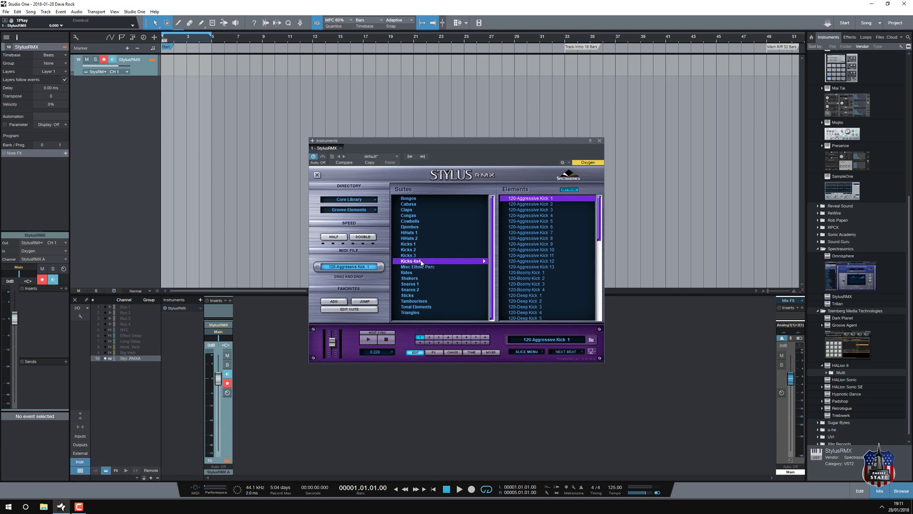
scroll(554, 300, down, 15)
click(547, 295)
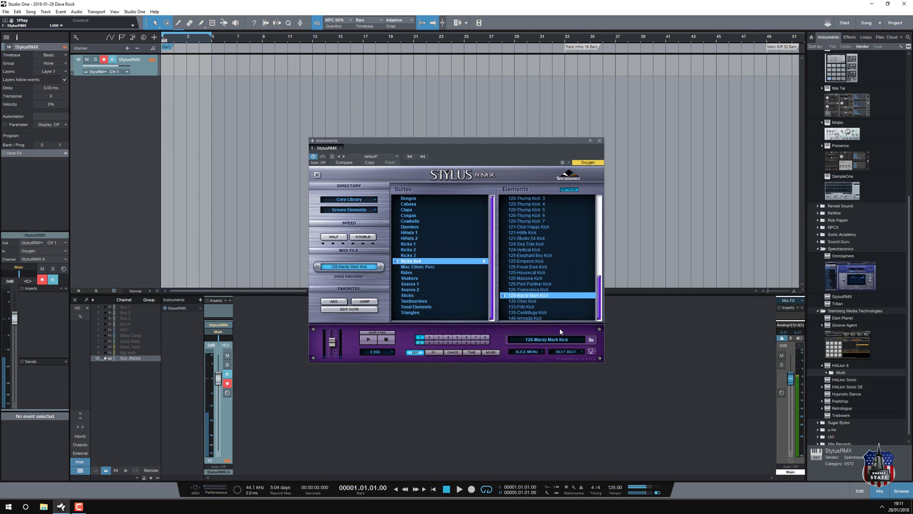
Step: Load the 124-Vertical Clap n Hat groove from Groove Elements Claps into part 2
click(430, 339)
click(350, 210)
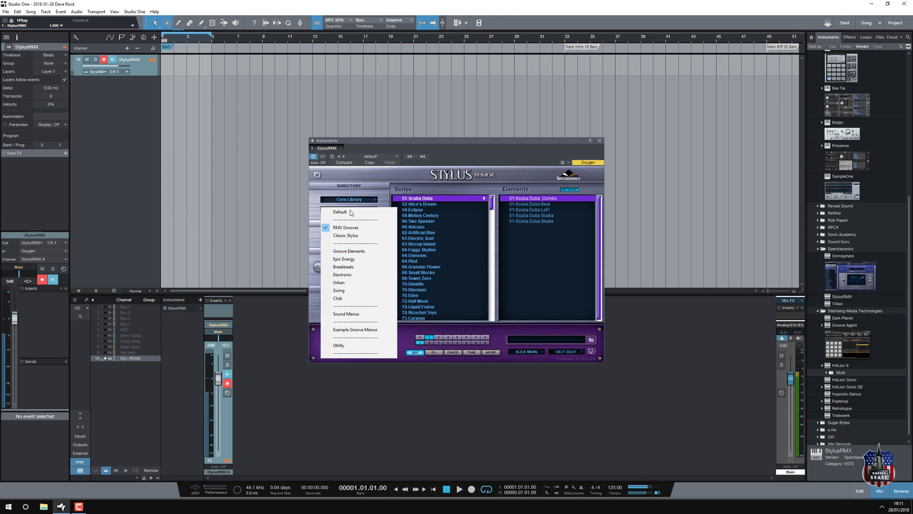
click(349, 251)
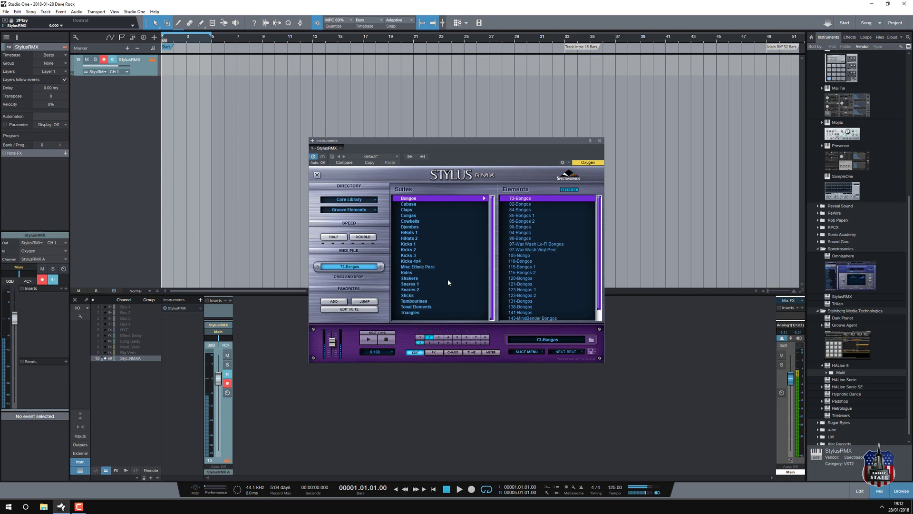
click(409, 210)
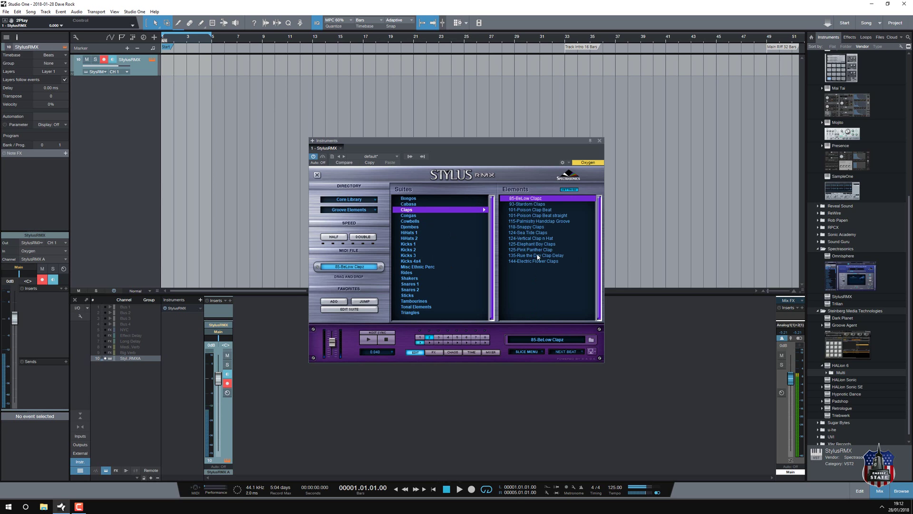
click(545, 239)
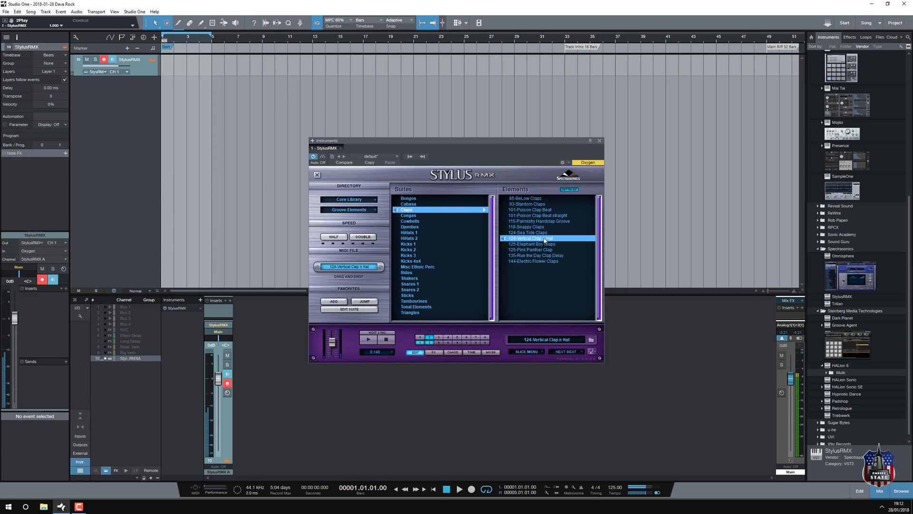
Step: Load the 110-Hi-Hats groove from Groove Elements HiHats 1 into part 3
click(348, 209)
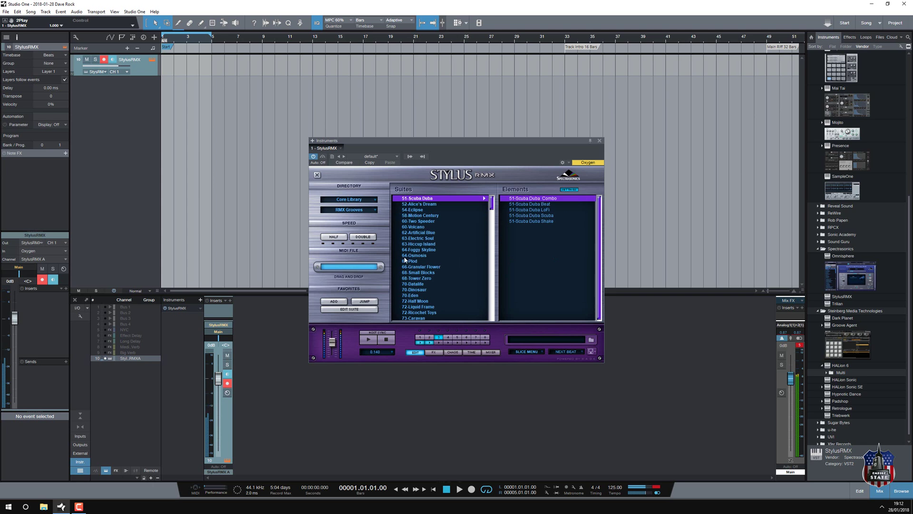
click(348, 208)
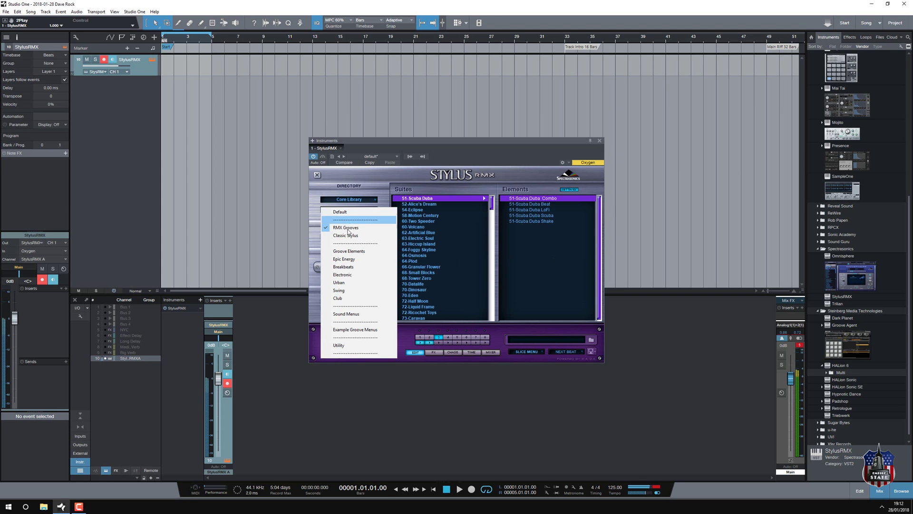
click(352, 253)
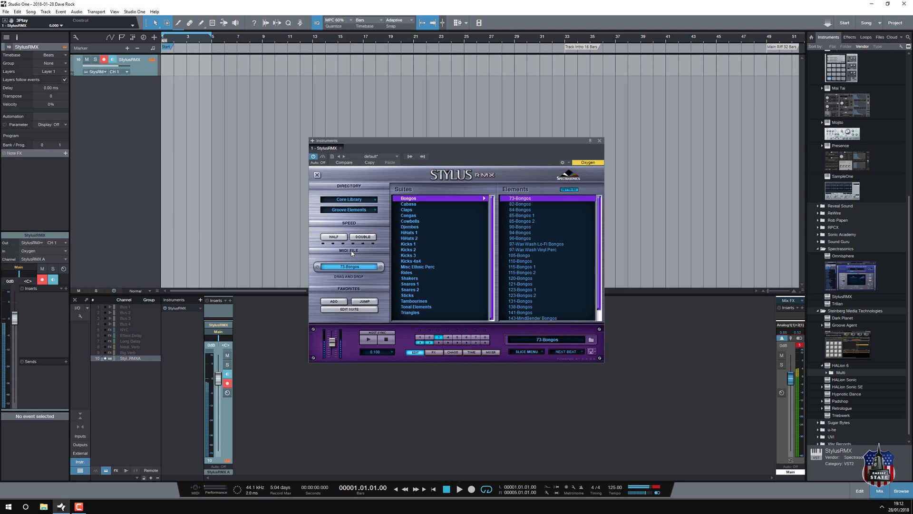
click(409, 232)
scroll(543, 295, down, 5)
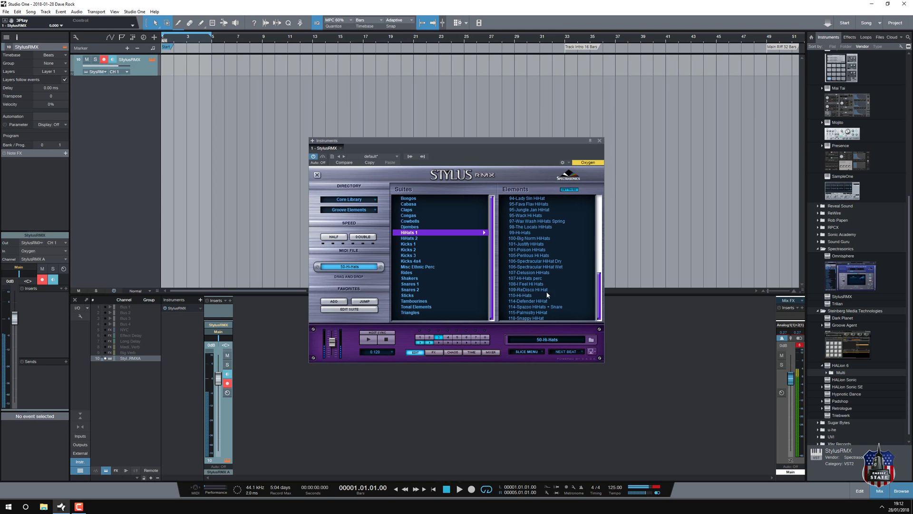
click(521, 296)
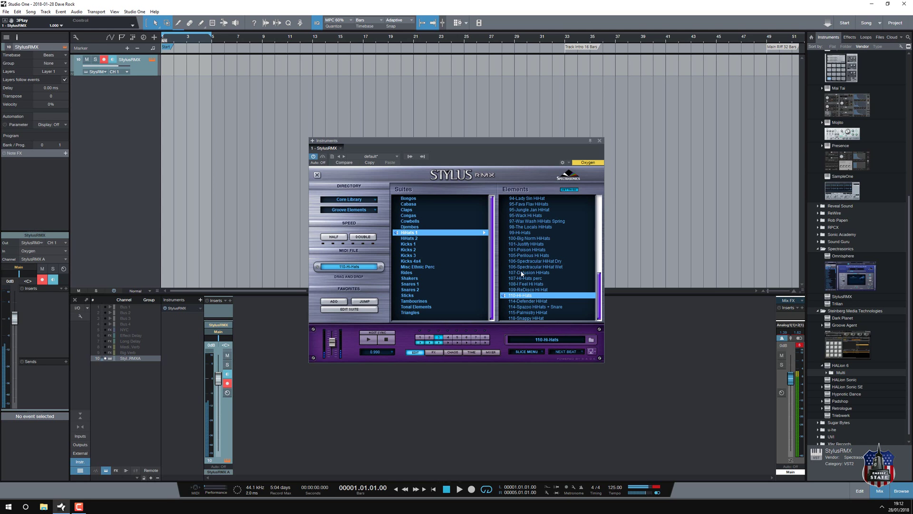
Step: Show the Stylus RMX mixer page, stop the preview, and open the StylusRMX instrument options
click(491, 352)
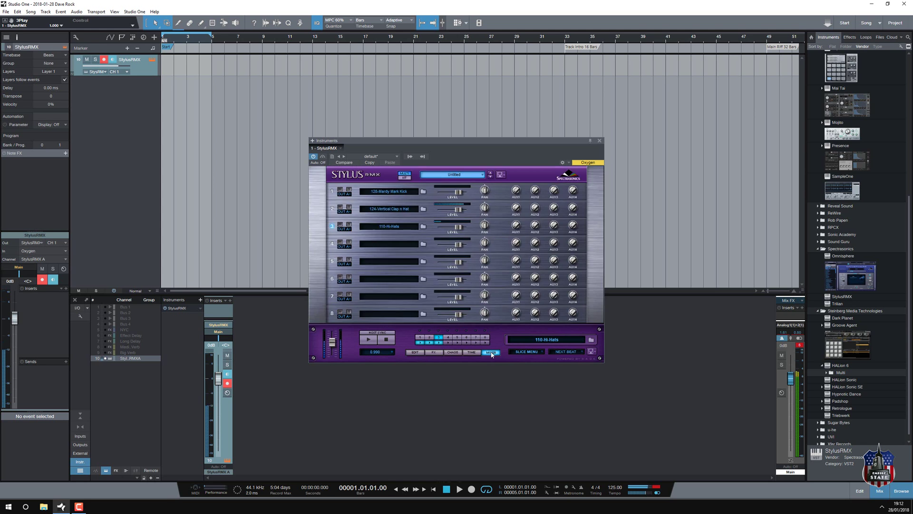
click(386, 339)
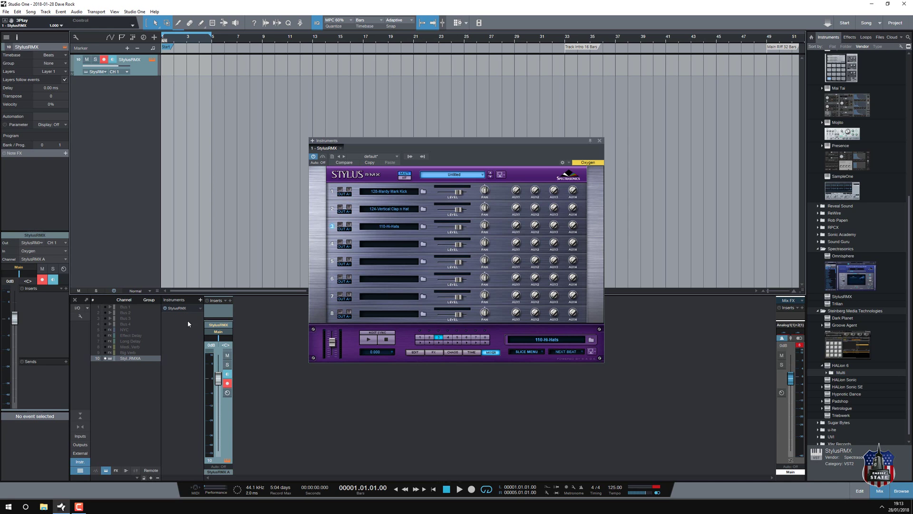
click(200, 308)
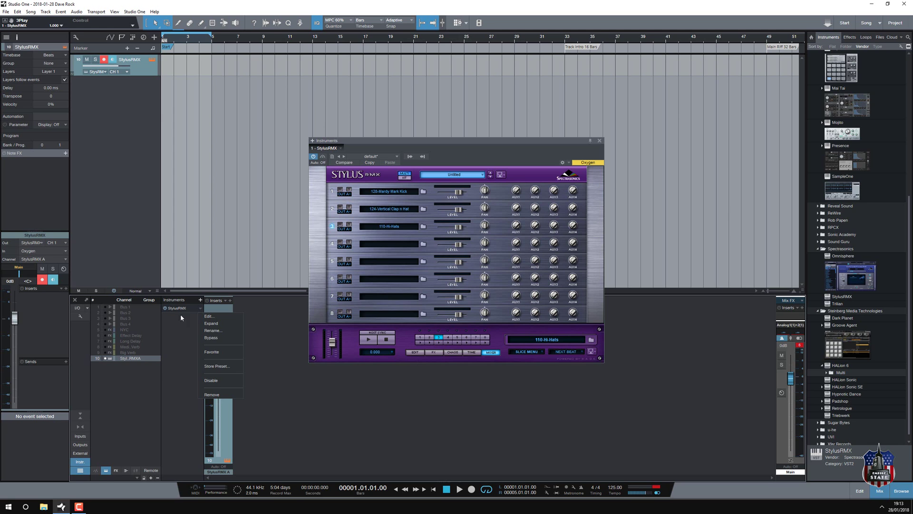
Step: Expand StylusRMX, route part 2 to OUT B and part 3 to OUT C, enabling both channels
click(211, 323)
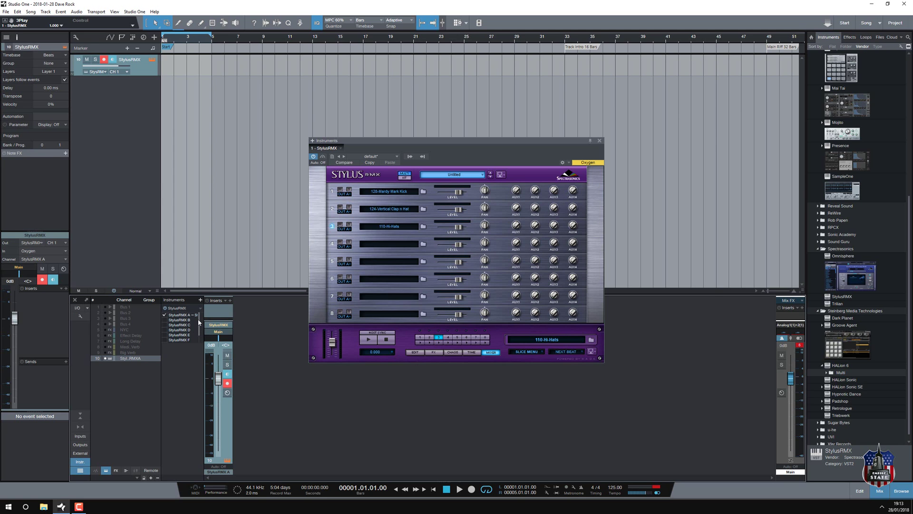
click(348, 211)
click(353, 220)
click(344, 229)
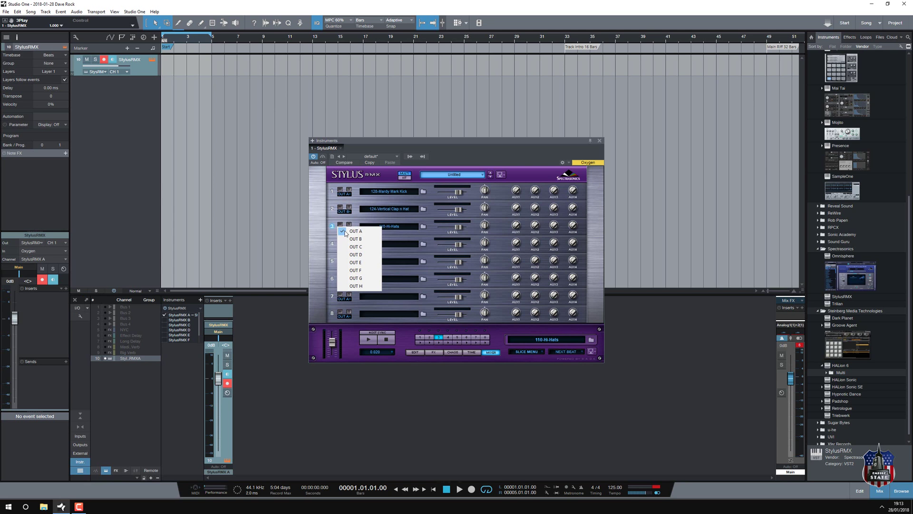
click(357, 246)
click(164, 320)
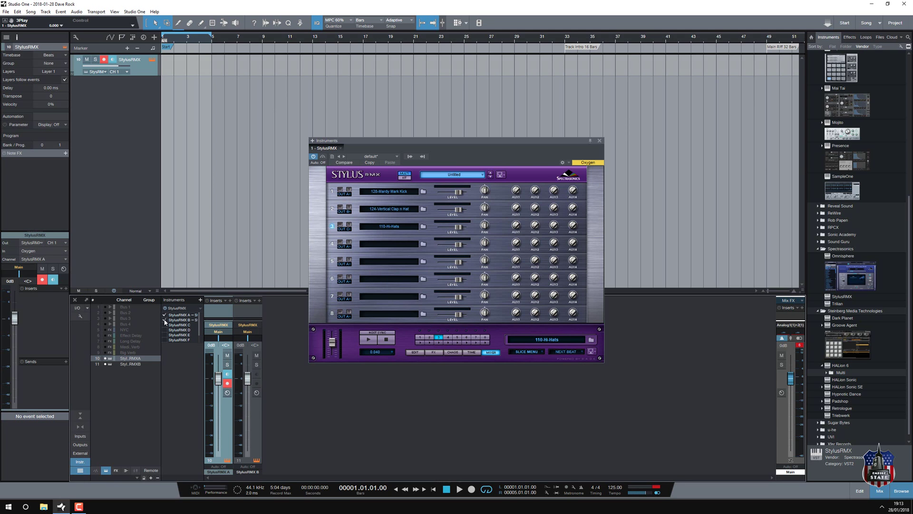
click(165, 325)
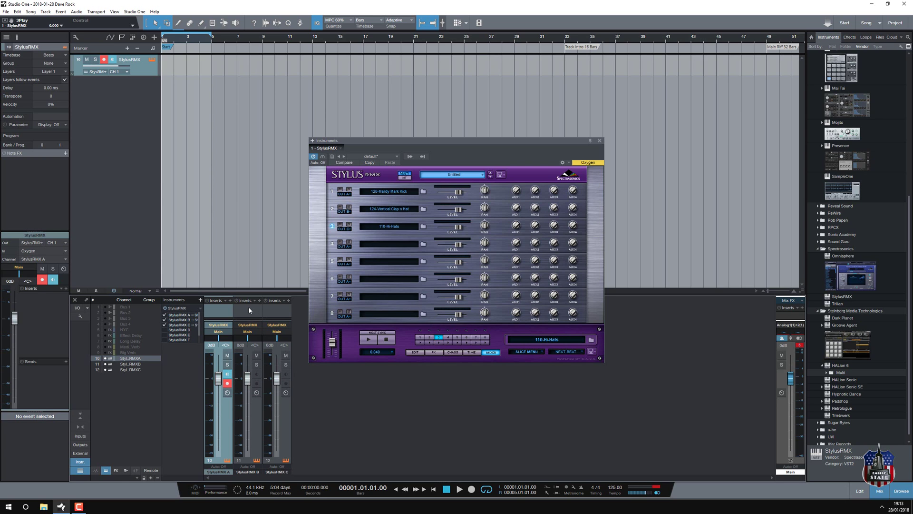
Step: Place the 128-Mardy Mark Kick MIDI part at bar 1 from the Stylus RMX browser
click(414, 352)
click(452, 218)
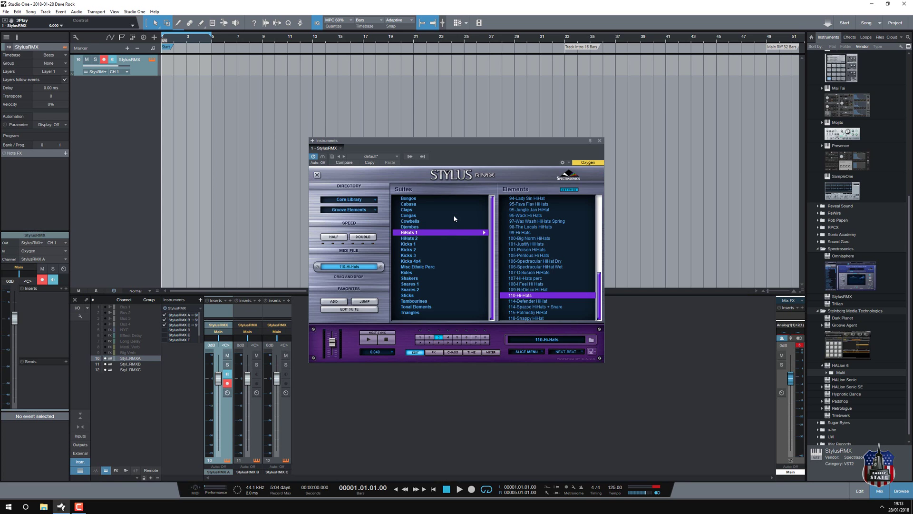
click(412, 261)
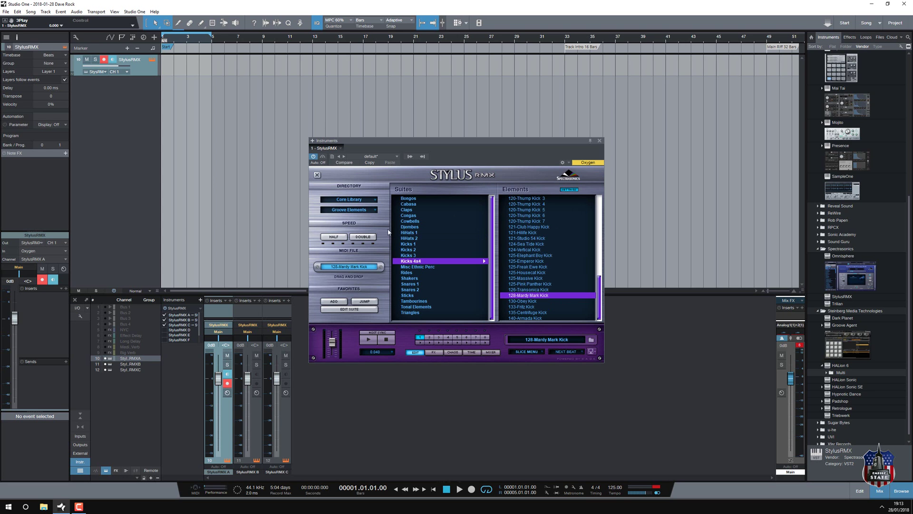
drag(371, 265, 193, 71)
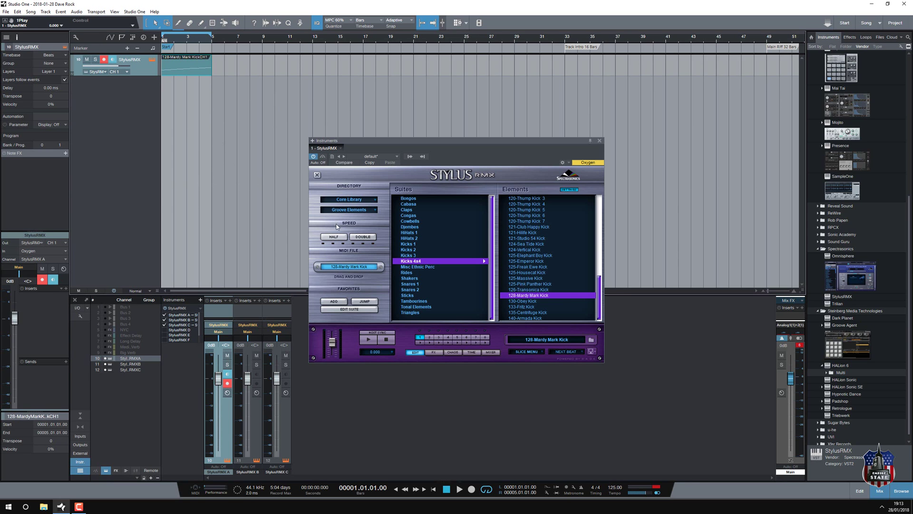
Step: Drag the clap and hi-hat grooves onto new MIDI tracks and duplicate the hi-hat part
click(431, 337)
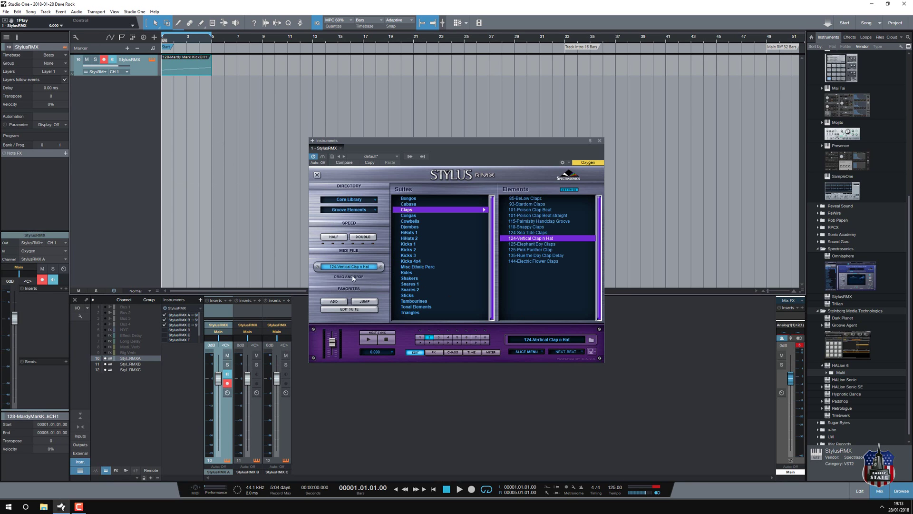
drag(351, 267, 167, 87)
click(438, 338)
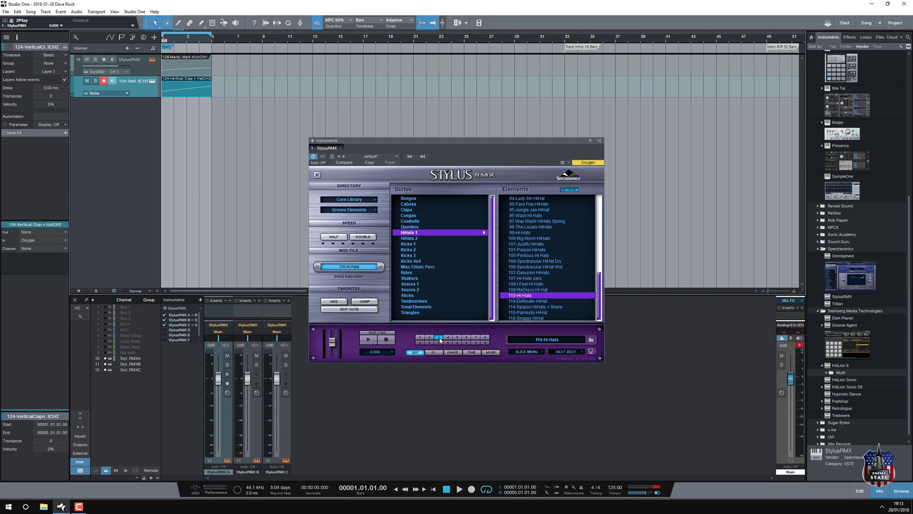
drag(359, 267, 173, 107)
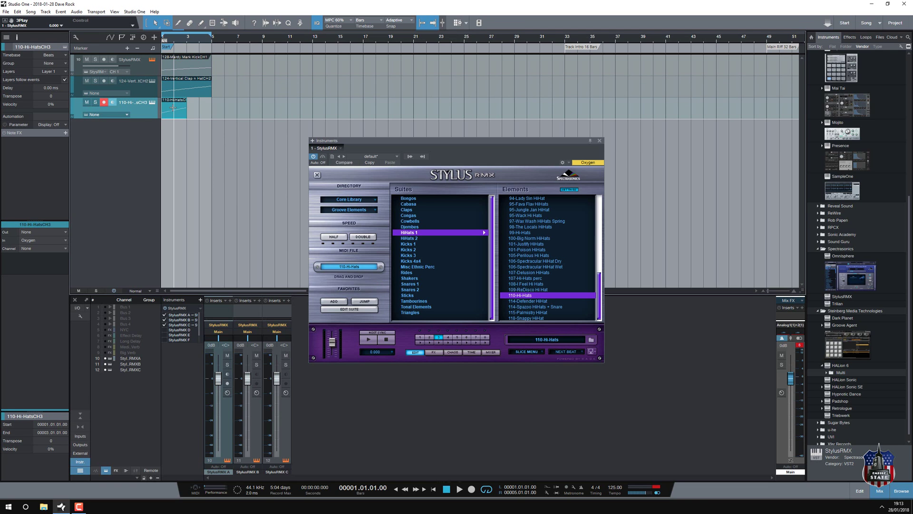
key(d)
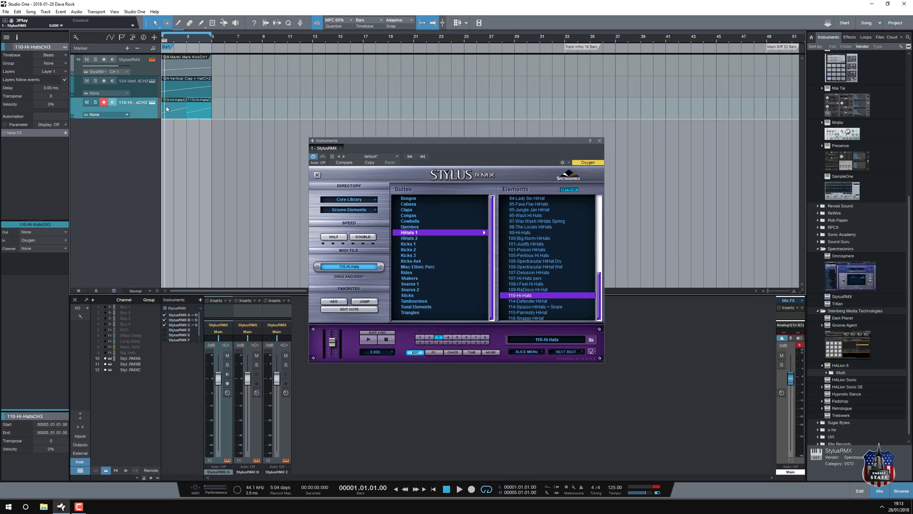
Step: Feed the clap track into StylusRMX on MIDI channel 2
click(109, 93)
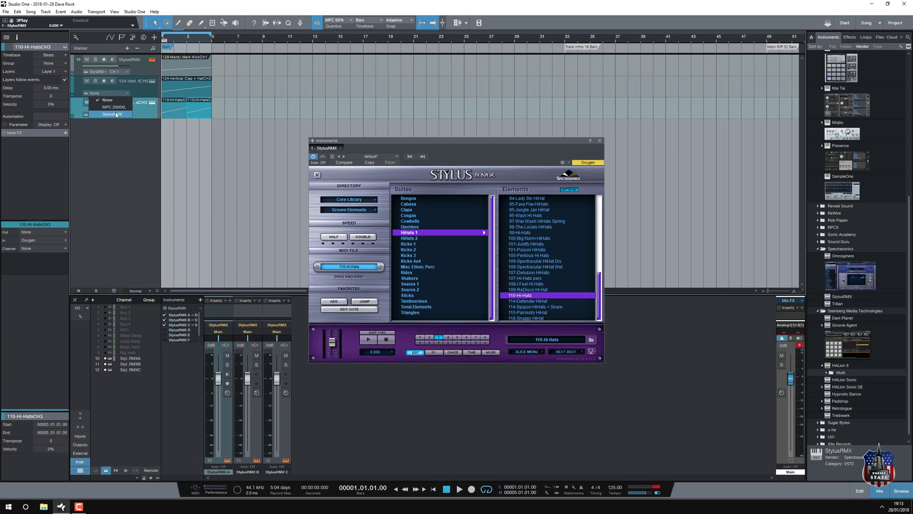
click(114, 114)
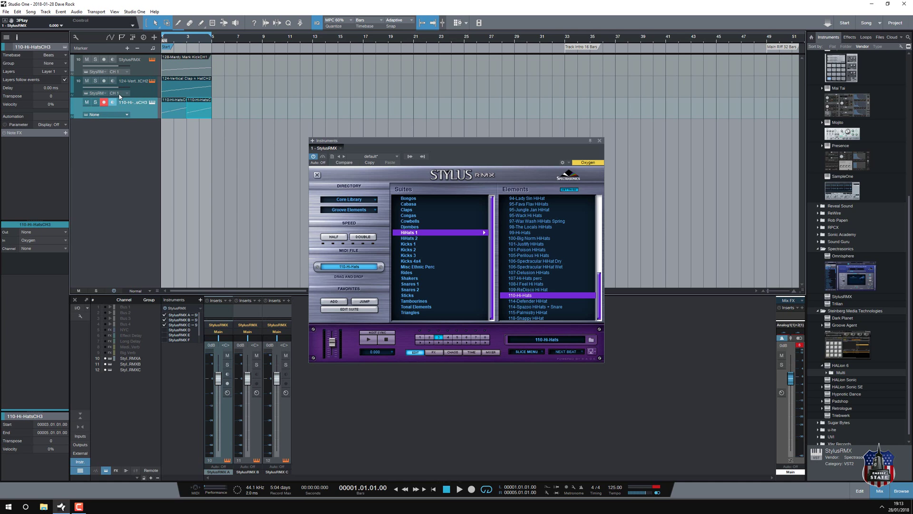
click(120, 93)
click(126, 107)
Step: Feed the hi-hat track into StylusRMX on MIDI channel 3
click(114, 116)
click(119, 132)
click(125, 116)
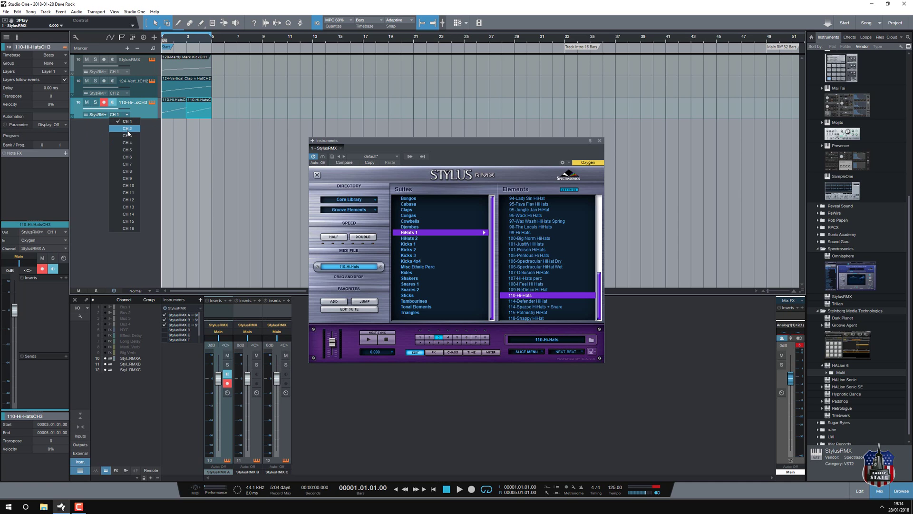
click(129, 134)
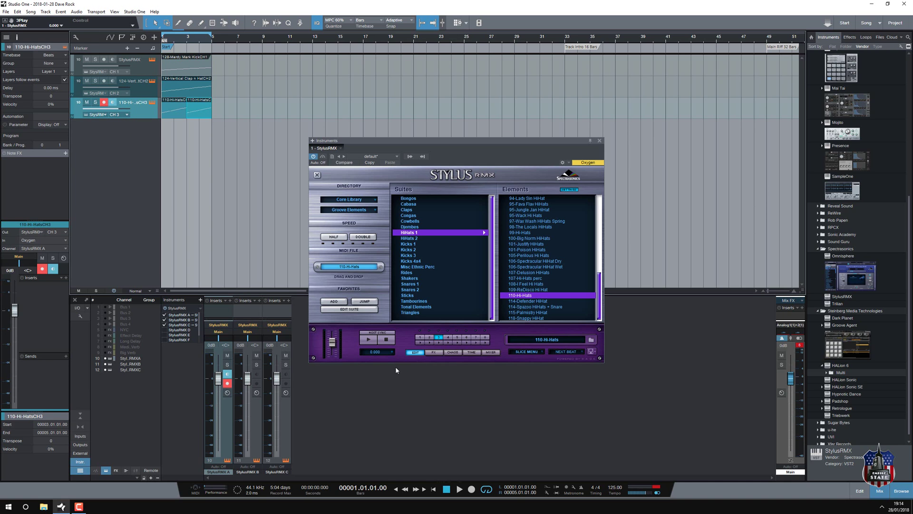
Step: Pull the StylusRMX fader down, show the Stylus RMX mixer page, and play the drums
drag(277, 379, 217, 396)
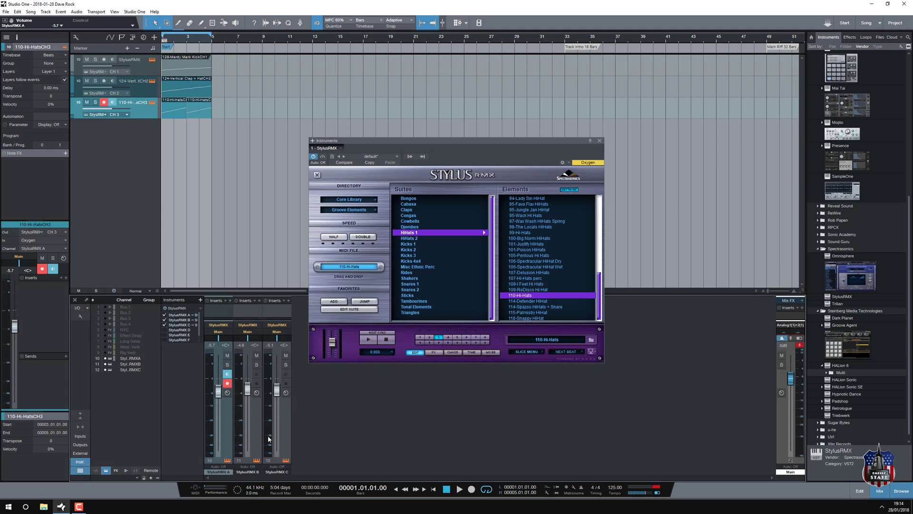
click(490, 353)
click(459, 489)
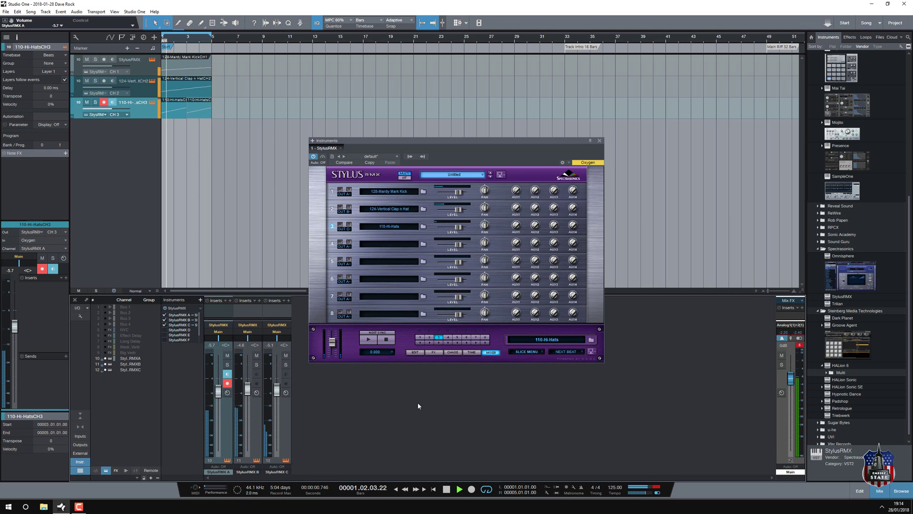
Step: Stop playback and match the kick, clap and hi-hat tracks to Stylus RMX parts 1, 2 and 3
key(space)
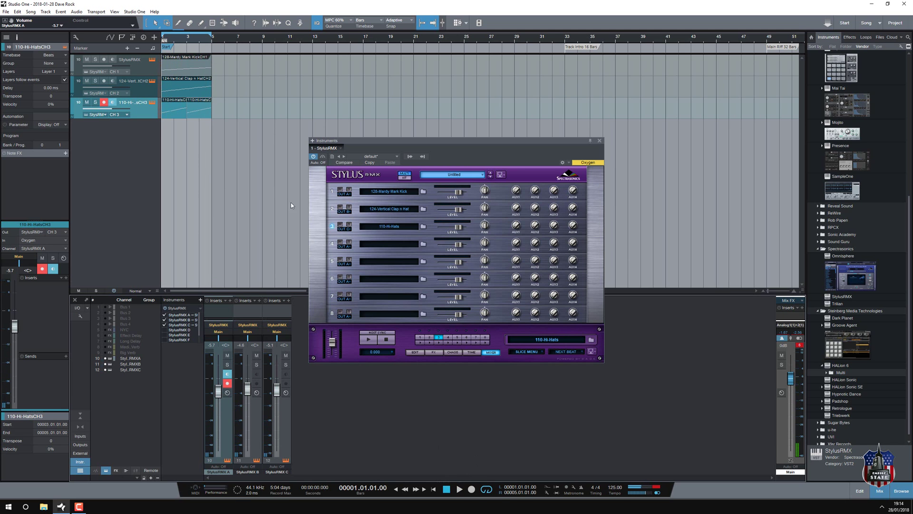
click(139, 67)
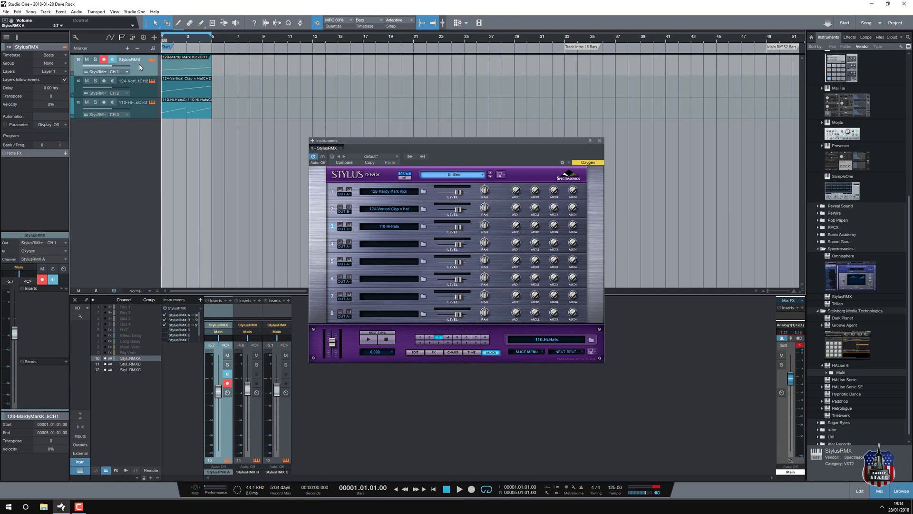
click(332, 191)
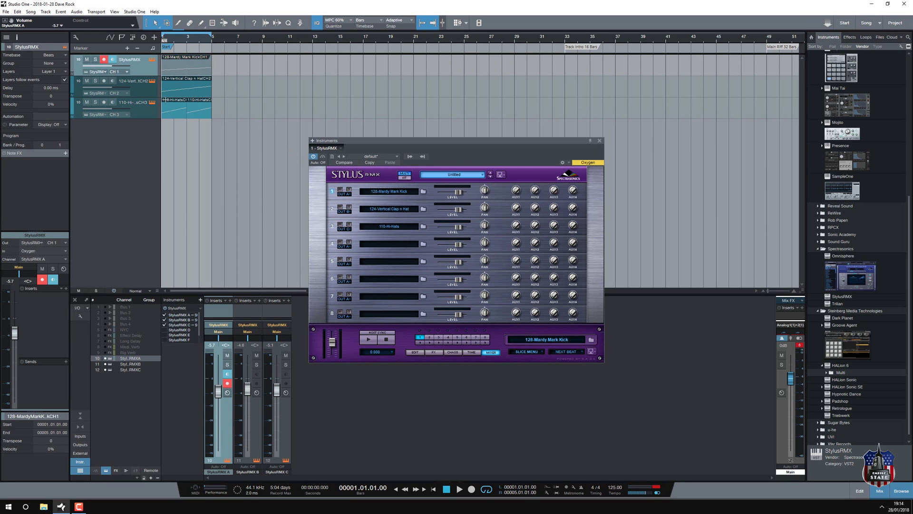
click(140, 90)
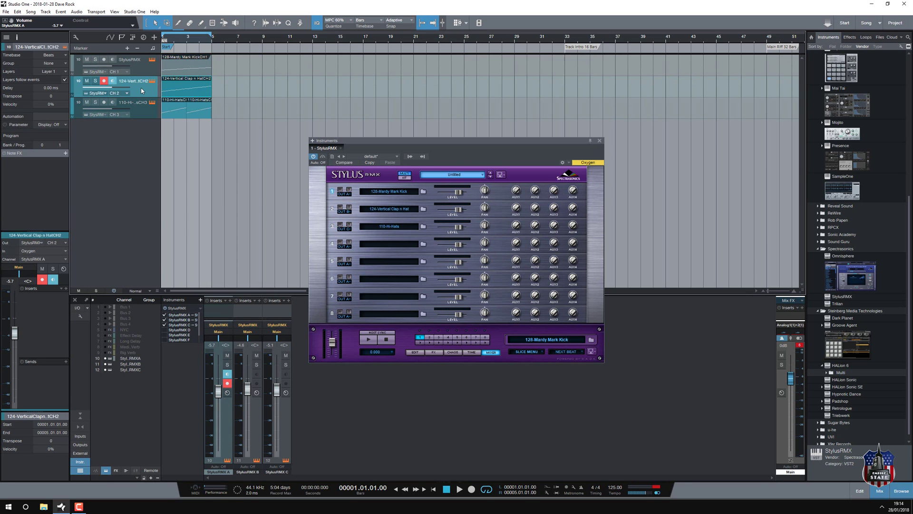
click(333, 209)
click(140, 113)
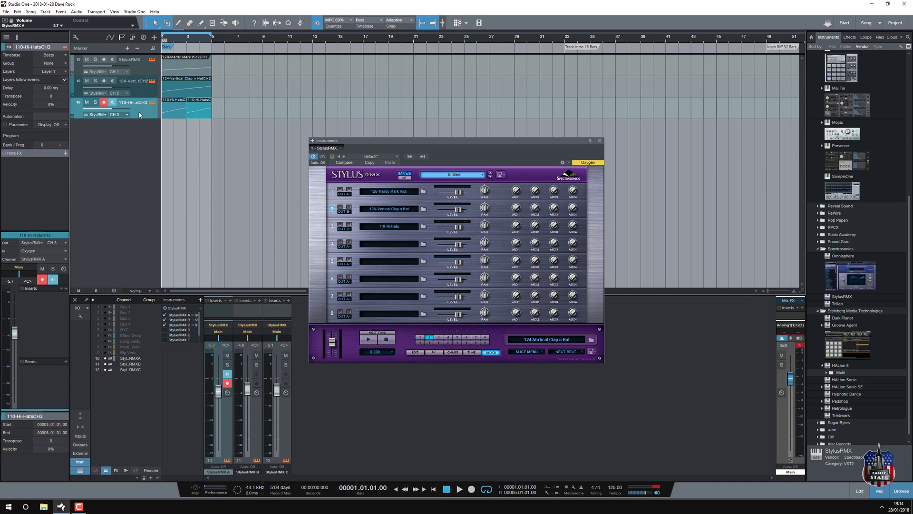
click(331, 226)
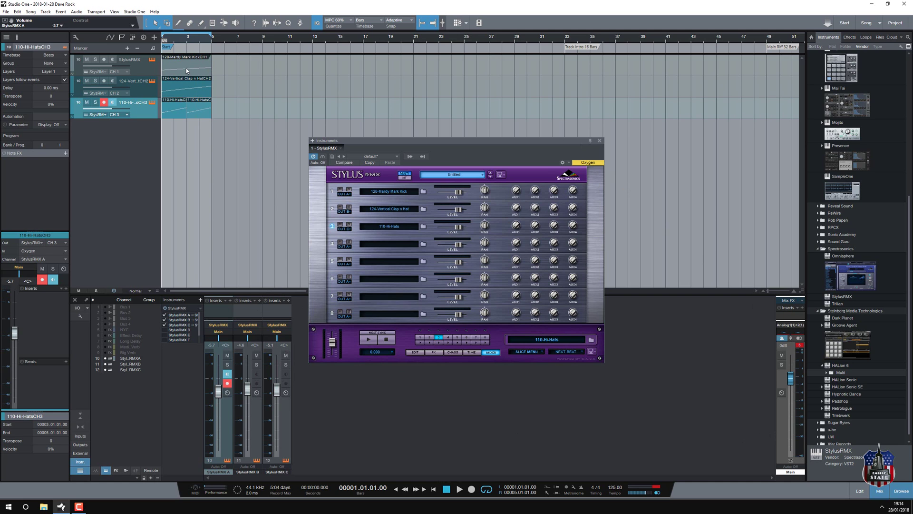
Step: Duplicate the kick, clap and hi-hat events from bar 5
drag(212, 110, 224, 111)
click(158, 67)
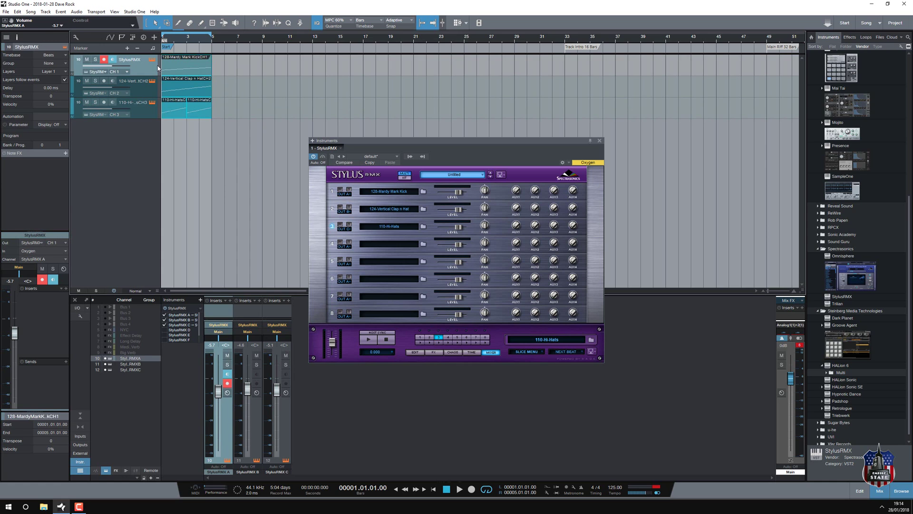
key(d)
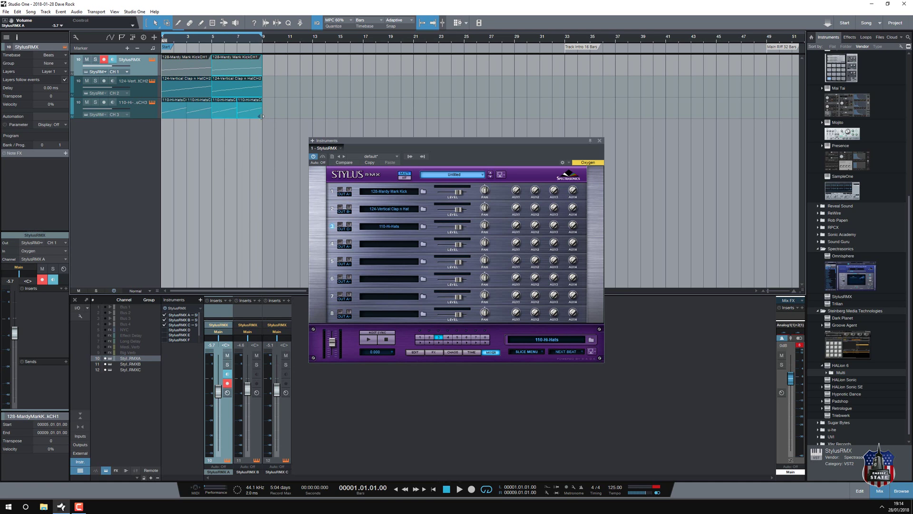
Step: Remove the extra hi-hat copy at bar 7 and trim the clap copy to end at bar 8
click(247, 114)
key(ctrl+z)
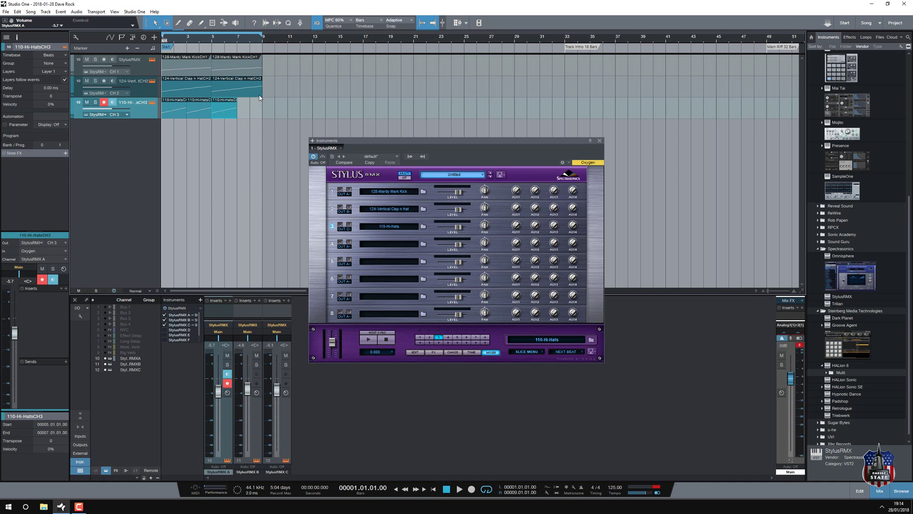
drag(263, 96, 251, 95)
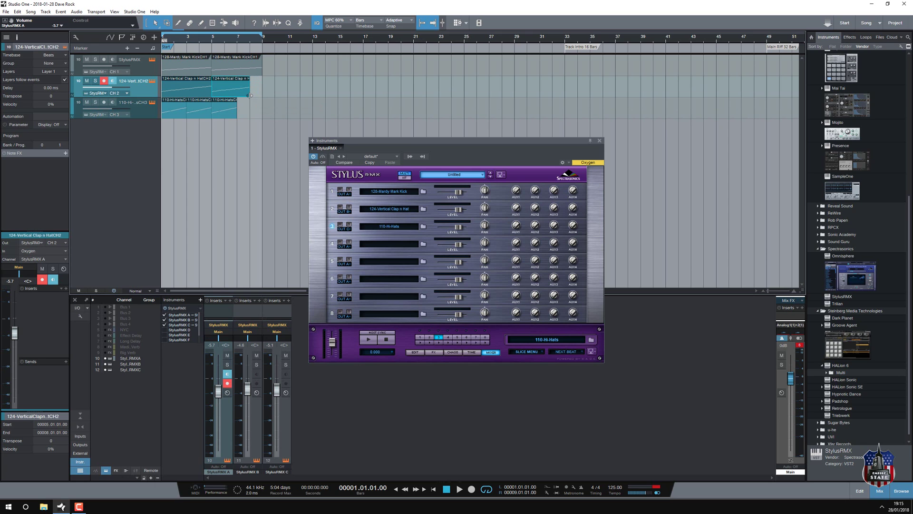
Step: Browse JON_CUTLER > JCU_WAV_LOOPS > JCU_BASS_LOOPS and preview the Aminor bass loop 002
click(879, 38)
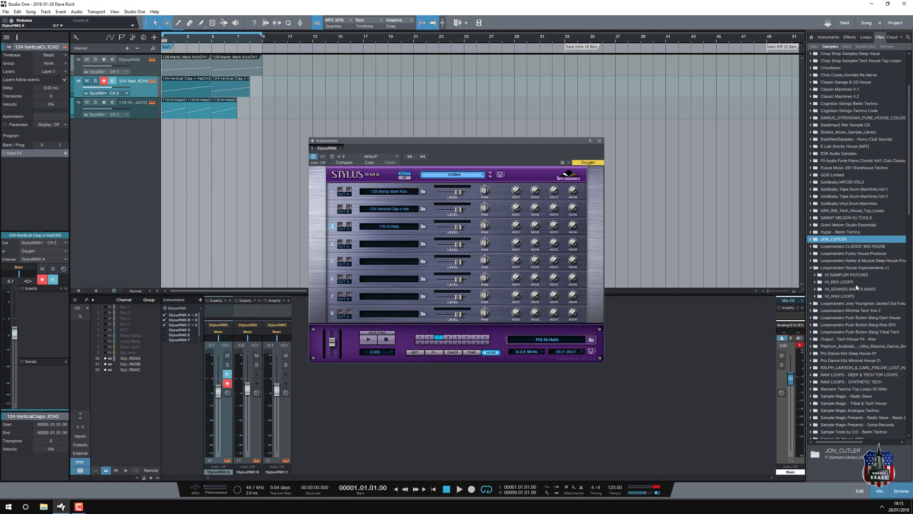
click(811, 239)
click(815, 282)
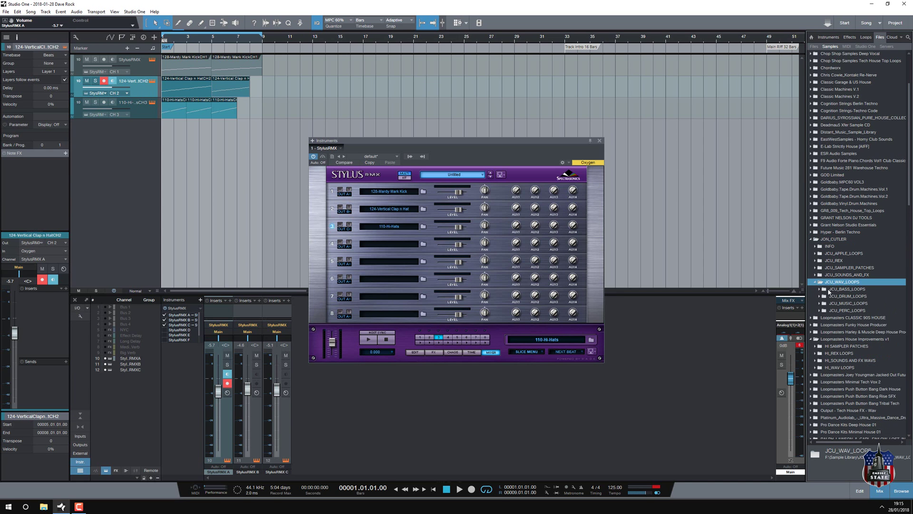
click(820, 289)
click(853, 303)
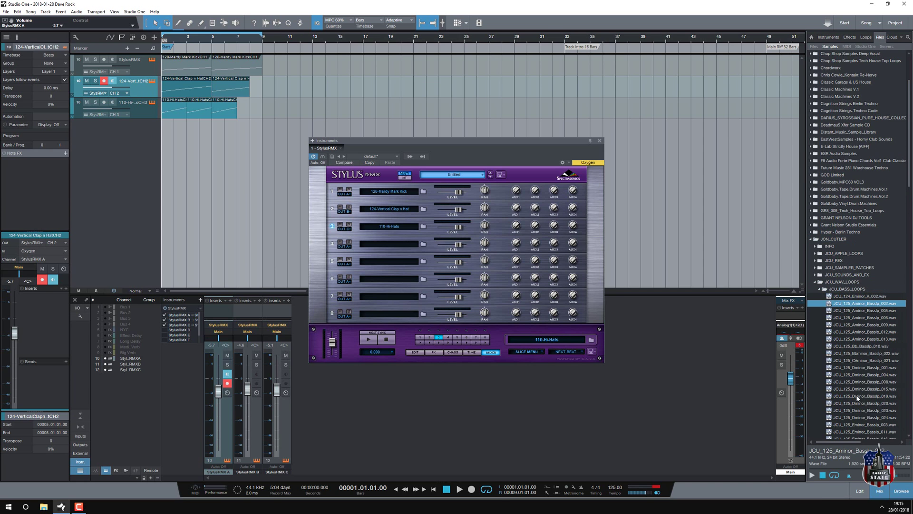
click(813, 475)
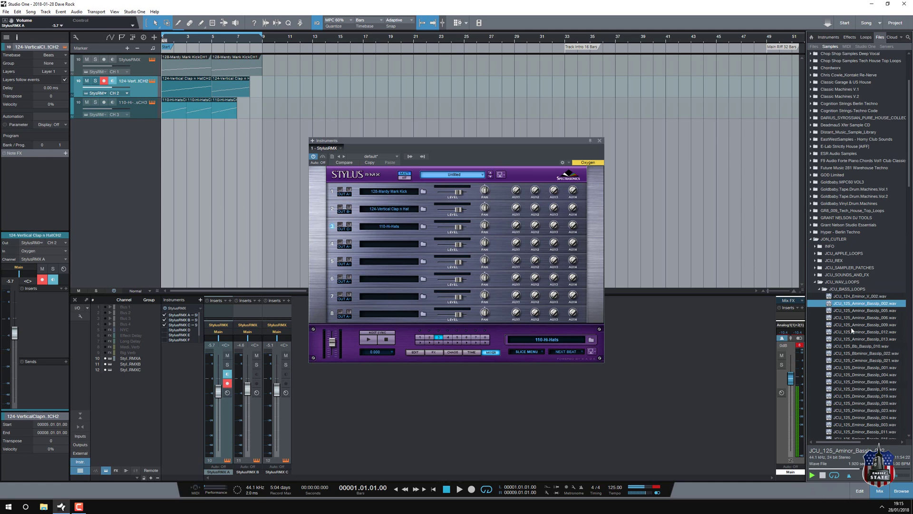
Step: Audition JCU_125_Aminor_Basslp_005 and drop it onto a new audio track at bar 9
click(852, 311)
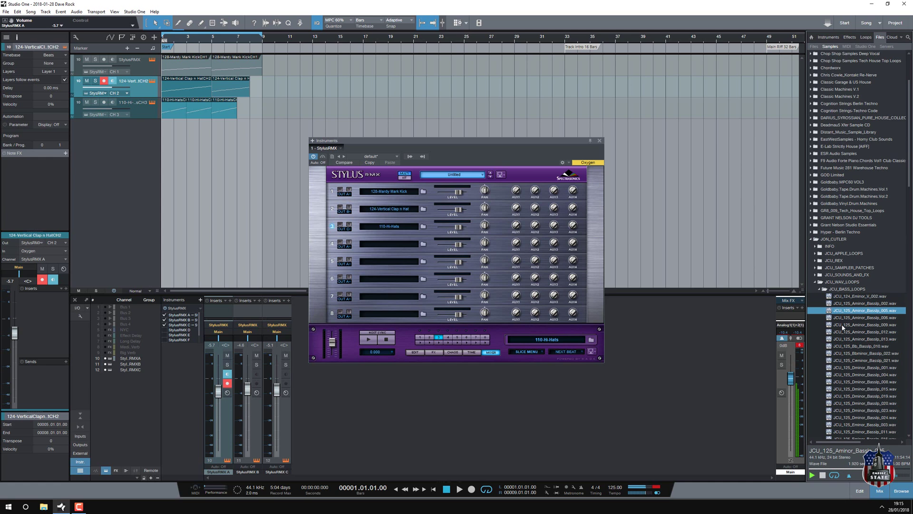
click(823, 477)
drag(864, 310, 271, 133)
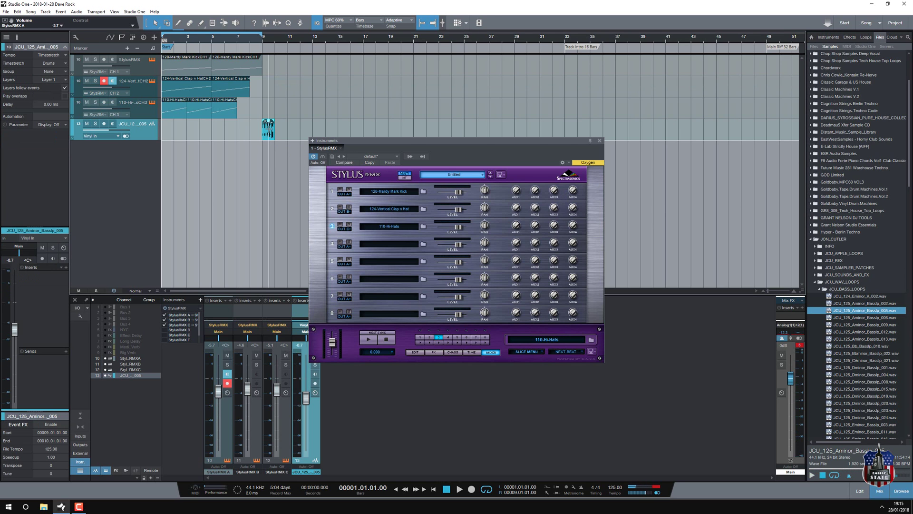
Step: Duplicate the bass loop and kick part, extending the loop range to end at bar 17
key(d)
key(d)
key(d)
key(d)
key(d)
key(d)
key(d)
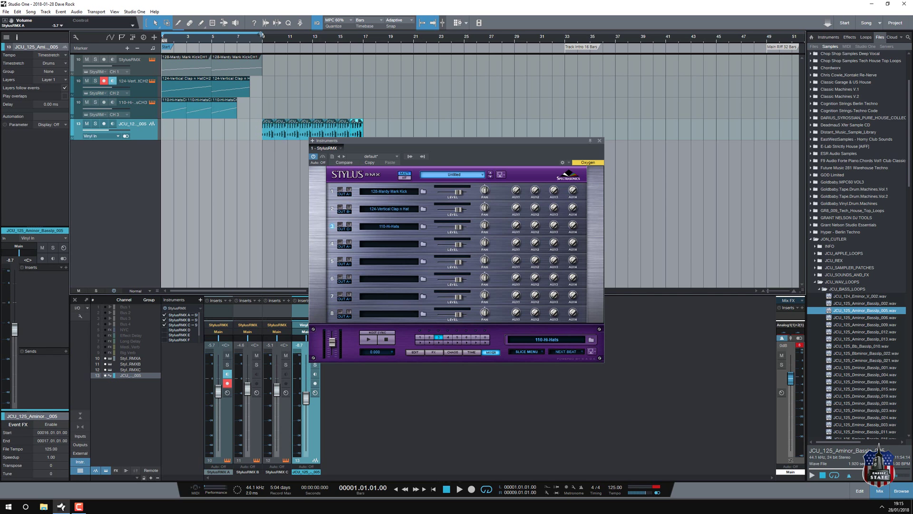
drag(262, 35, 362, 34)
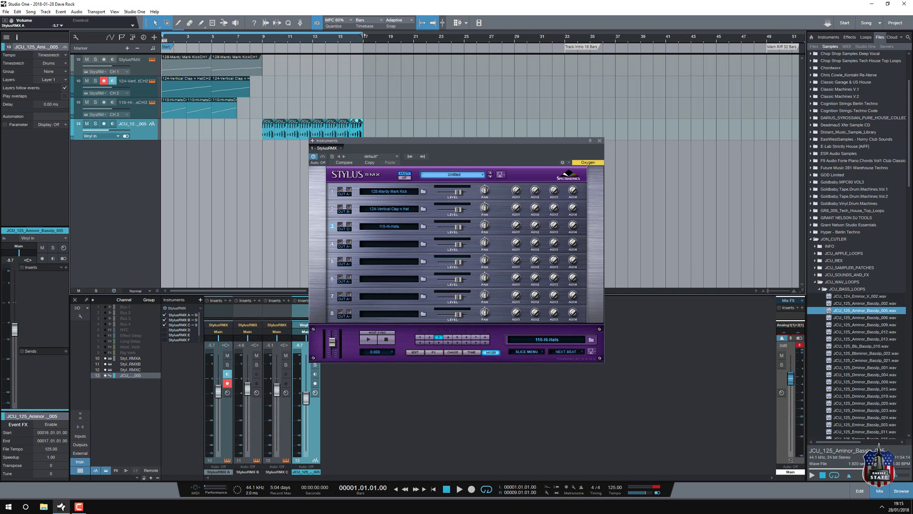
click(237, 64)
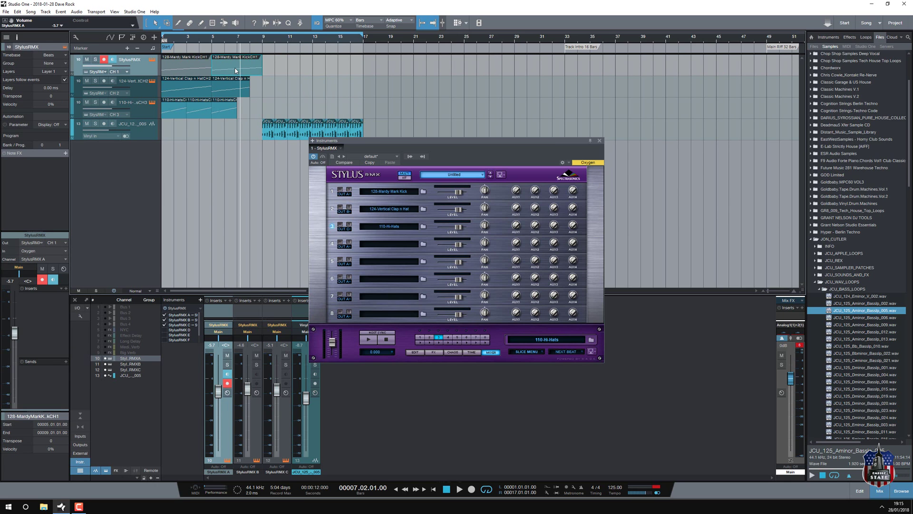
key(d)
key(d)
Step: Copy the clap and hi-hat parts to bar 9 and duplicate them through bar 17
click(195, 91)
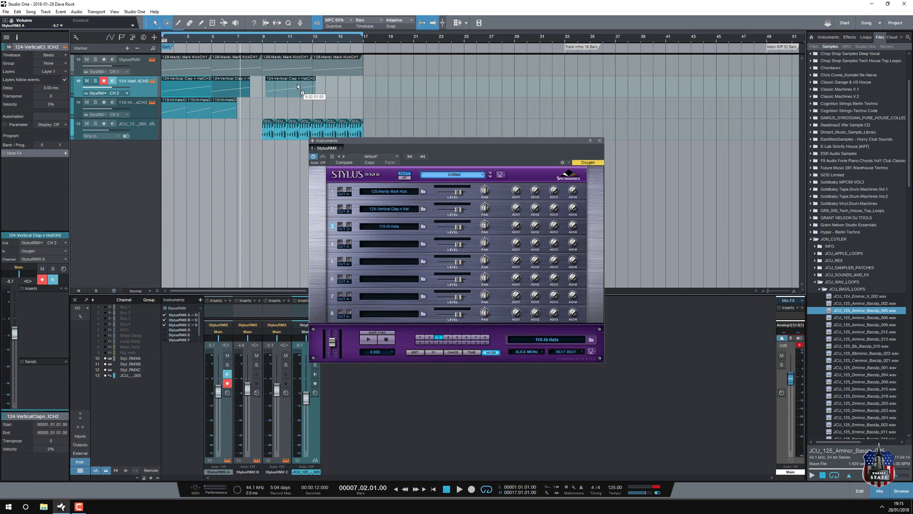
drag(297, 83, 293, 83)
key(d)
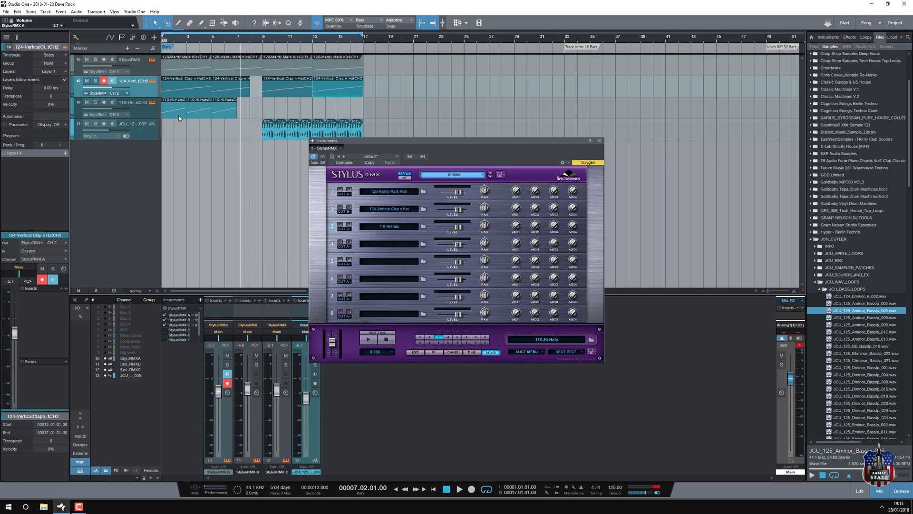
click(177, 112)
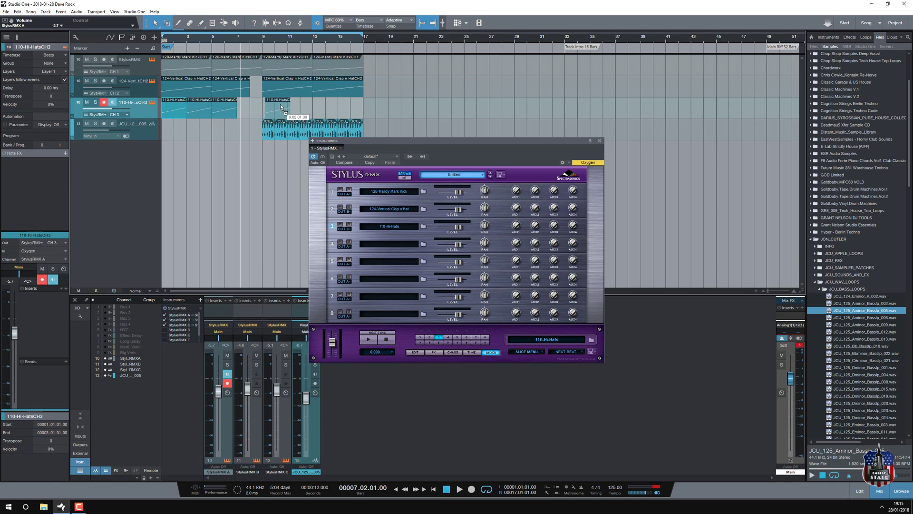
drag(280, 104, 276, 104)
key(d)
key(d)
key(d)
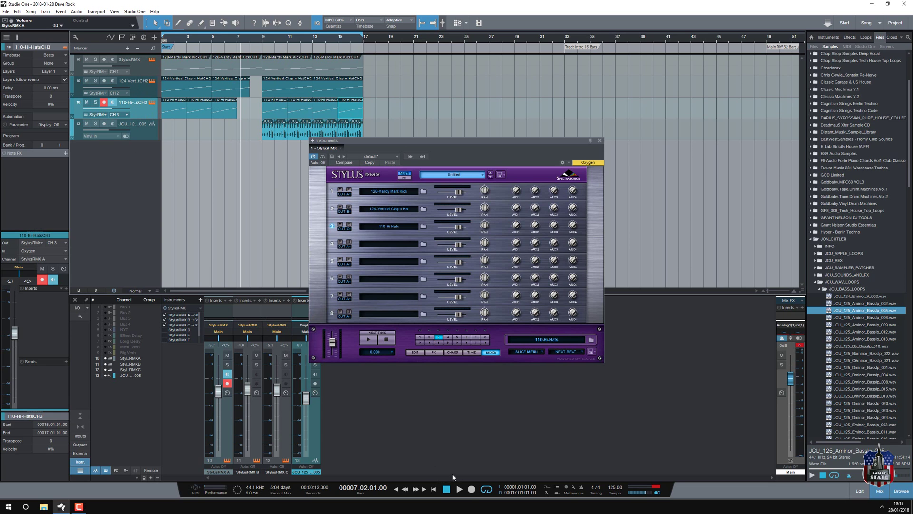
Step: Play the song from the start, setting the bass channel to -5.5 dB and StylusRMX B to -5.7 dB
click(447, 490)
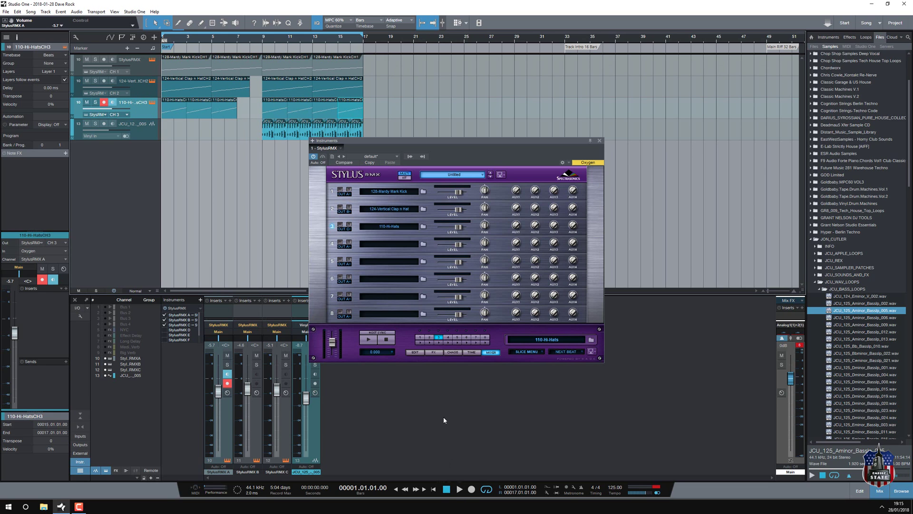
click(460, 489)
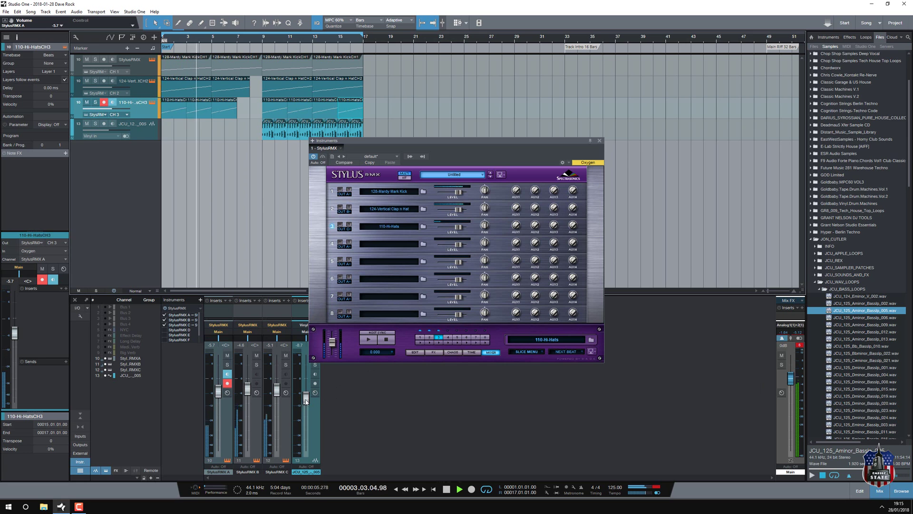
drag(306, 401, 306, 395)
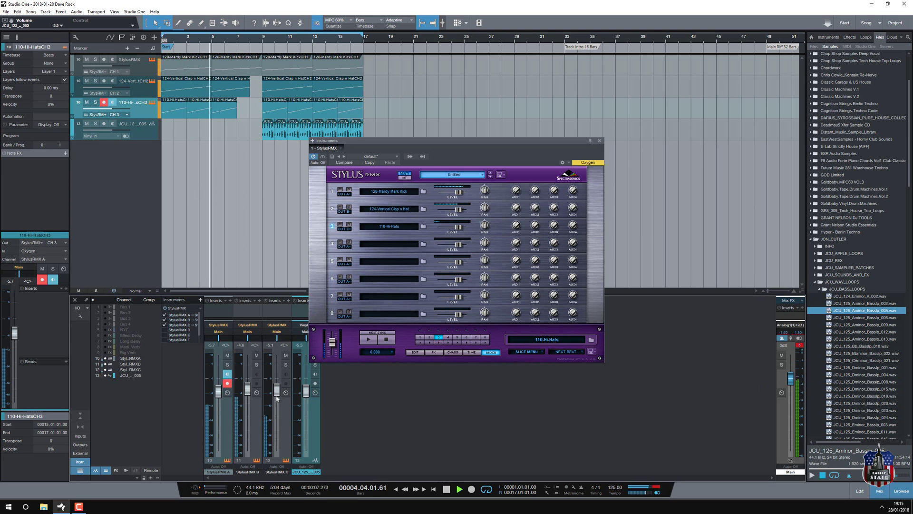
drag(247, 389, 247, 391)
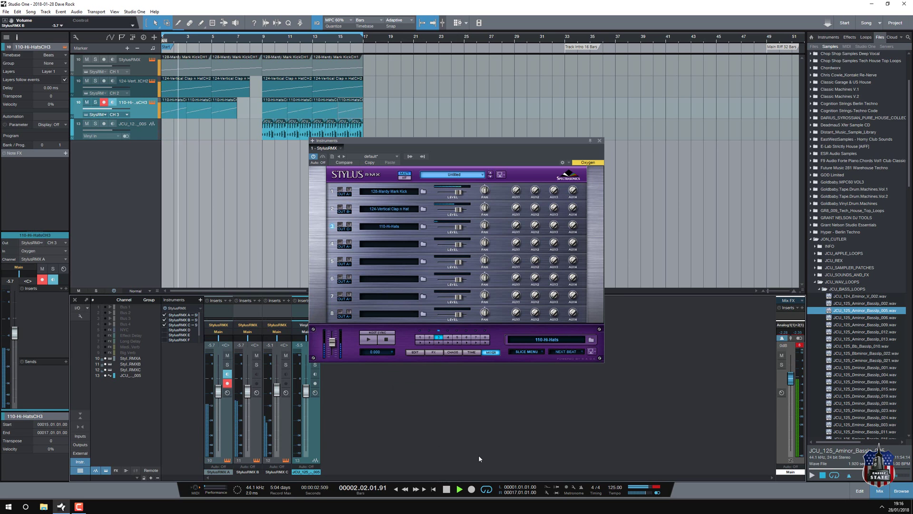
Step: Stop playback, then select the StylusRMX A, B and C mixer channels in turn
click(446, 490)
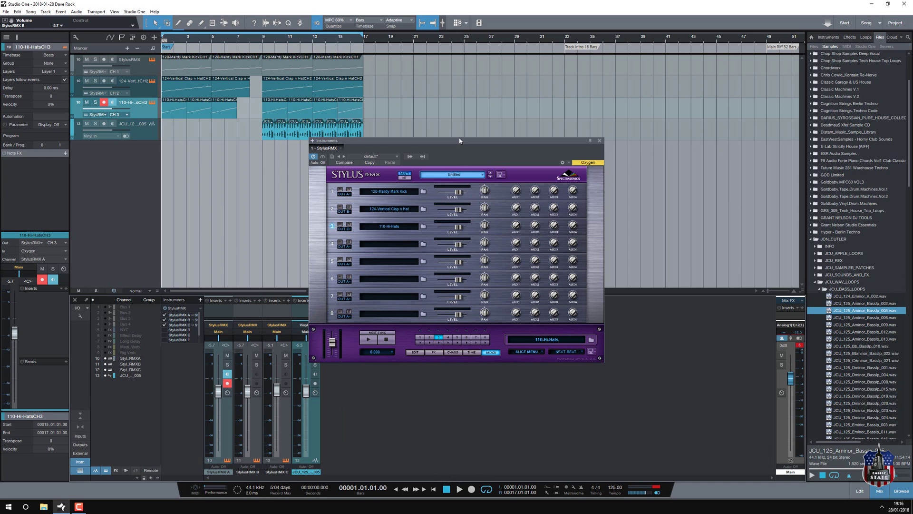
click(216, 310)
click(249, 313)
click(282, 310)
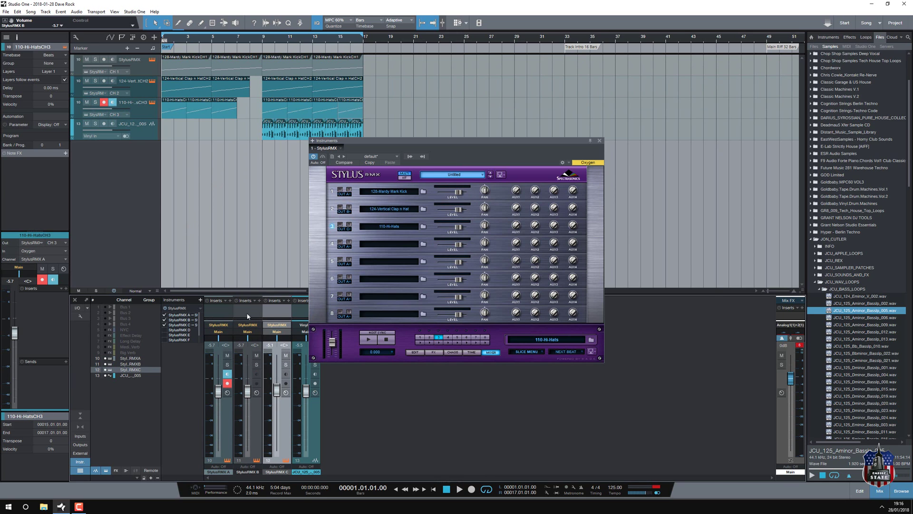
click(218, 311)
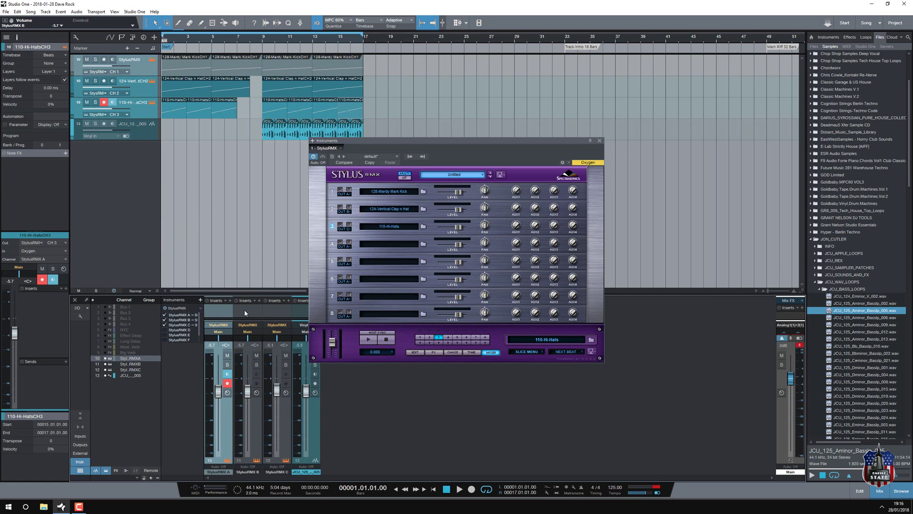
click(268, 315)
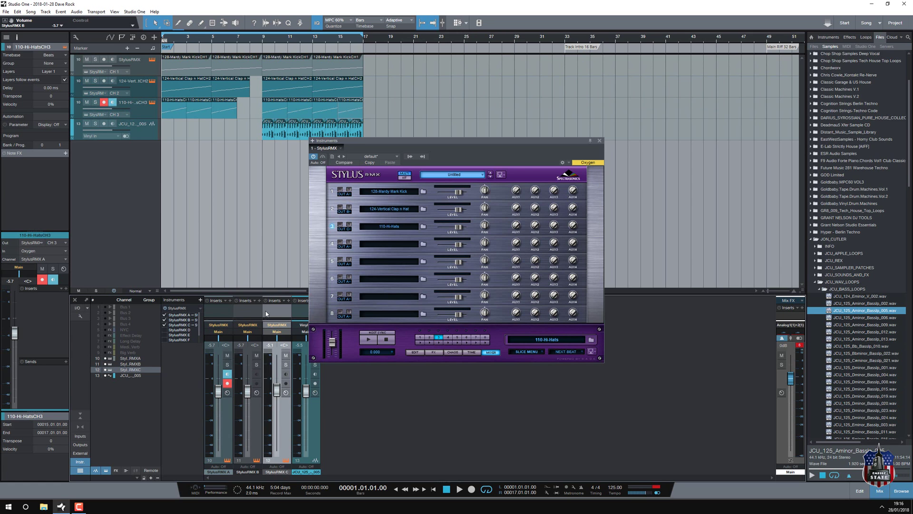
click(257, 313)
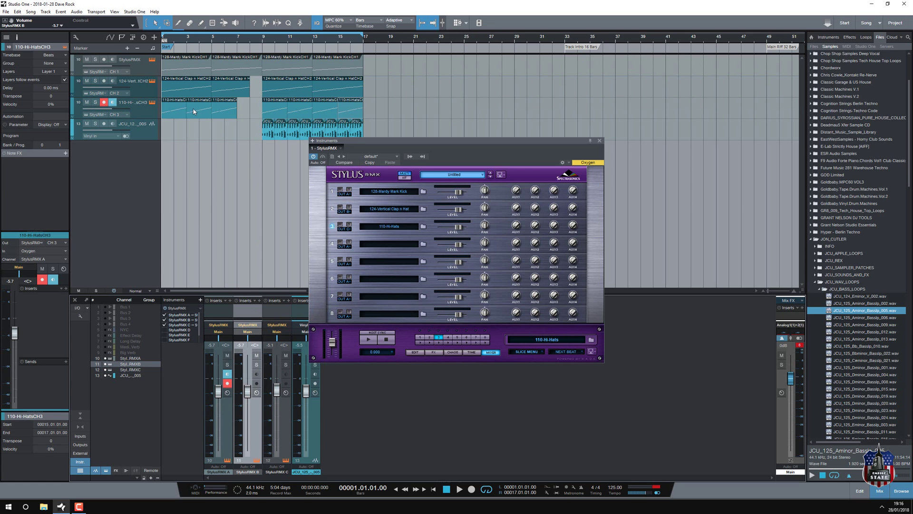